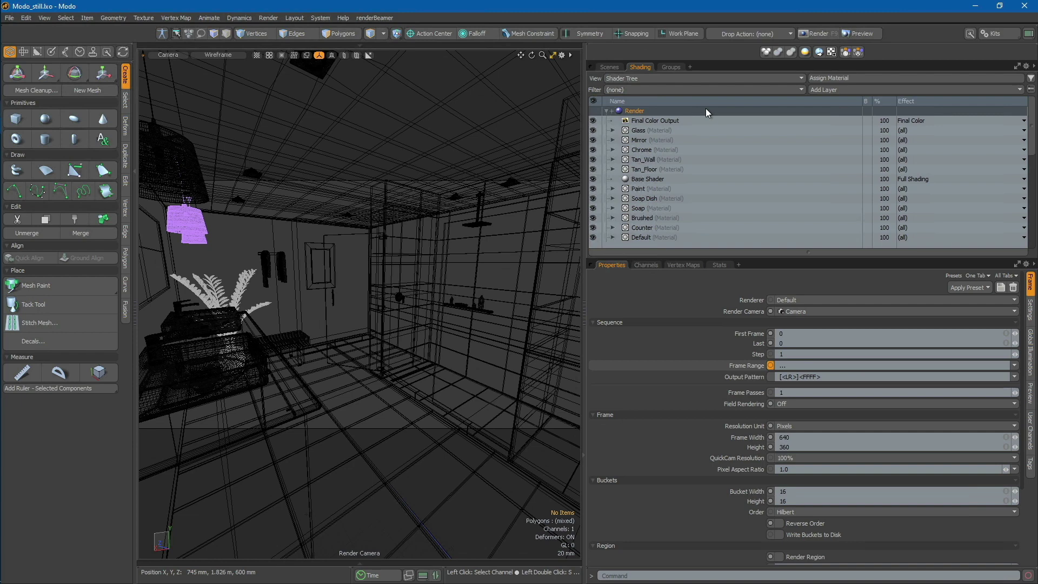
Render a quick F9 preview and keep Camera as the render camera.
key("F9")
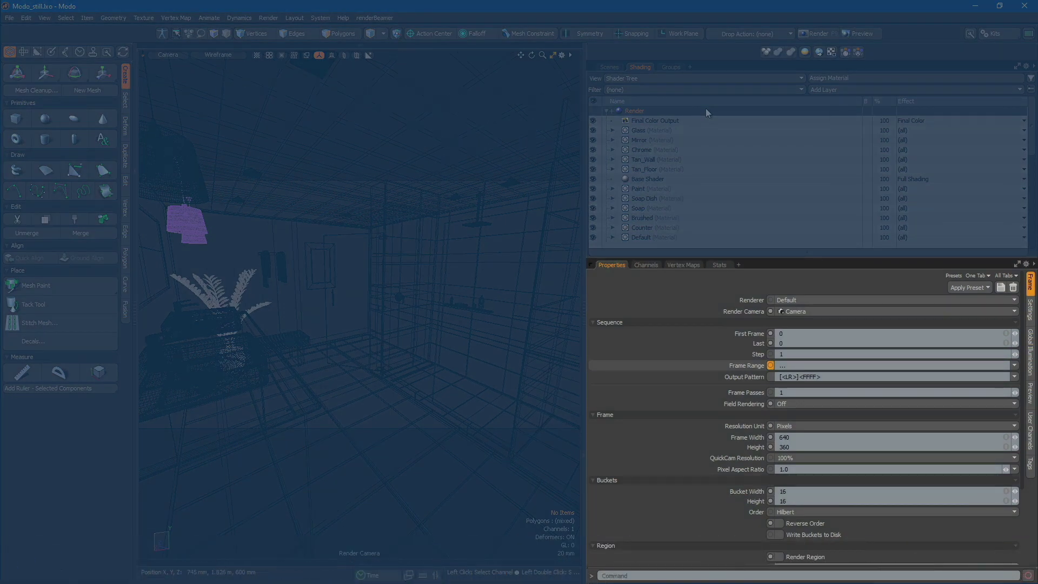
left_click(805, 312)
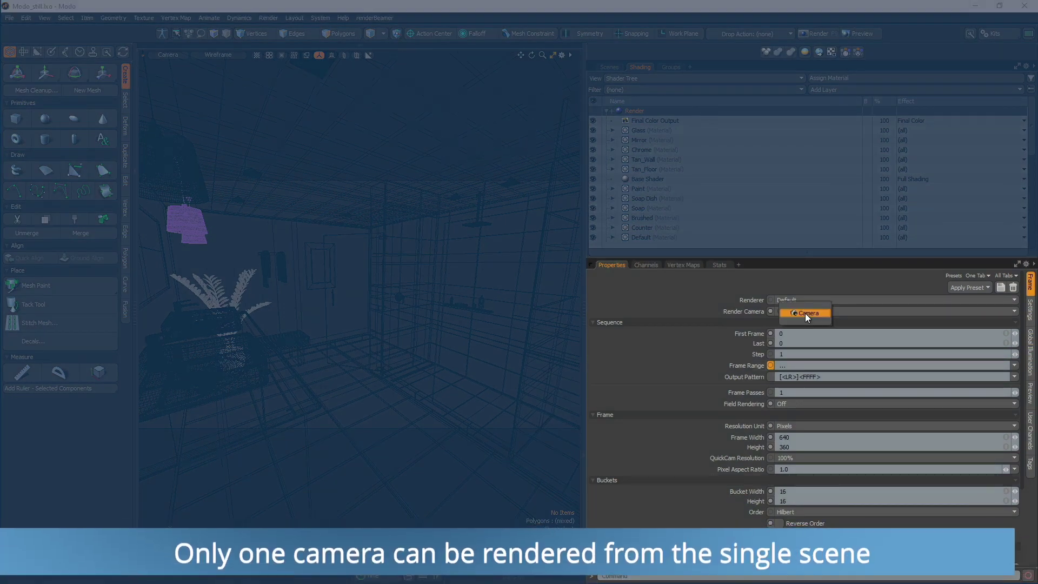
left_click(805, 313)
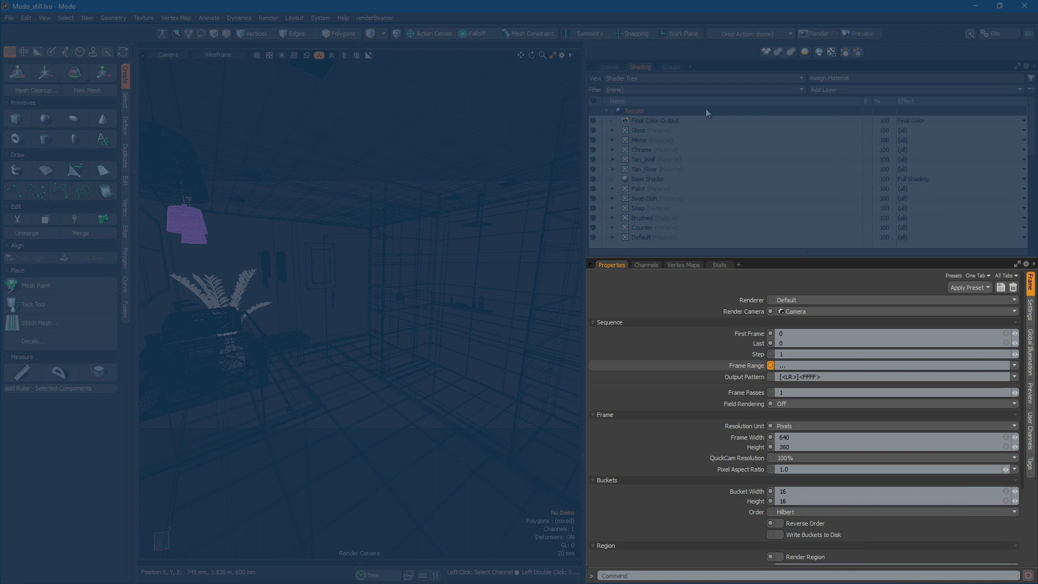
Set the frame size to 3840 × 2160 pixels and show the Global Illumination settings.
left_click(797, 426)
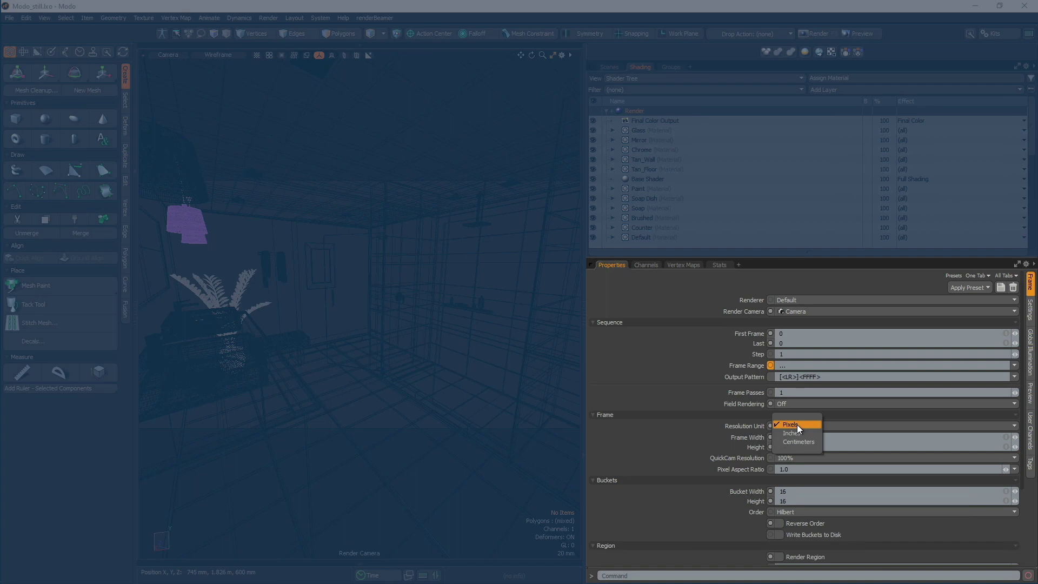
left_click(796, 423)
type("3840")
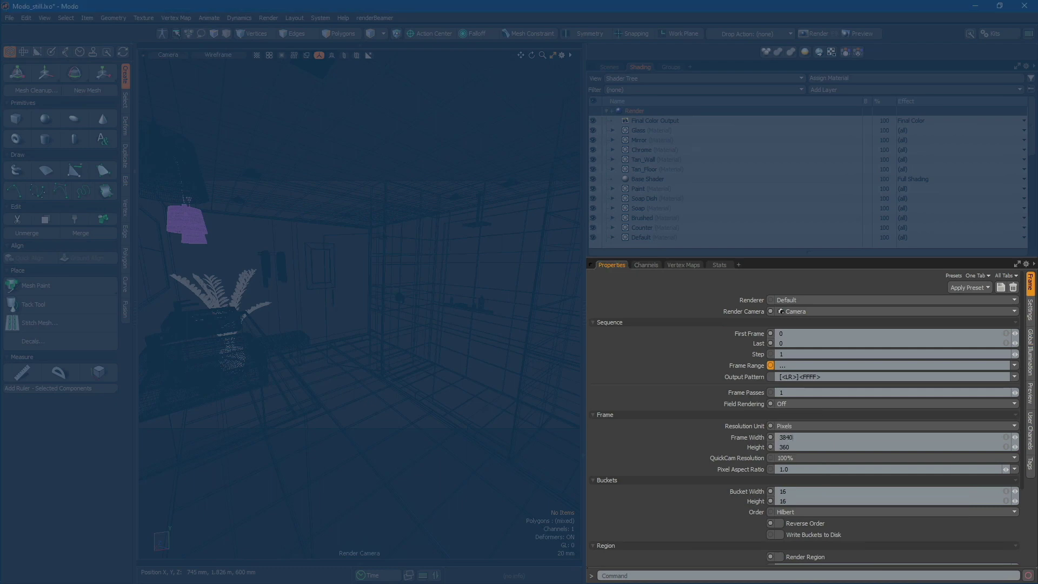
left_click(796, 444)
type("2160")
key("Return")
left_click(1030, 367)
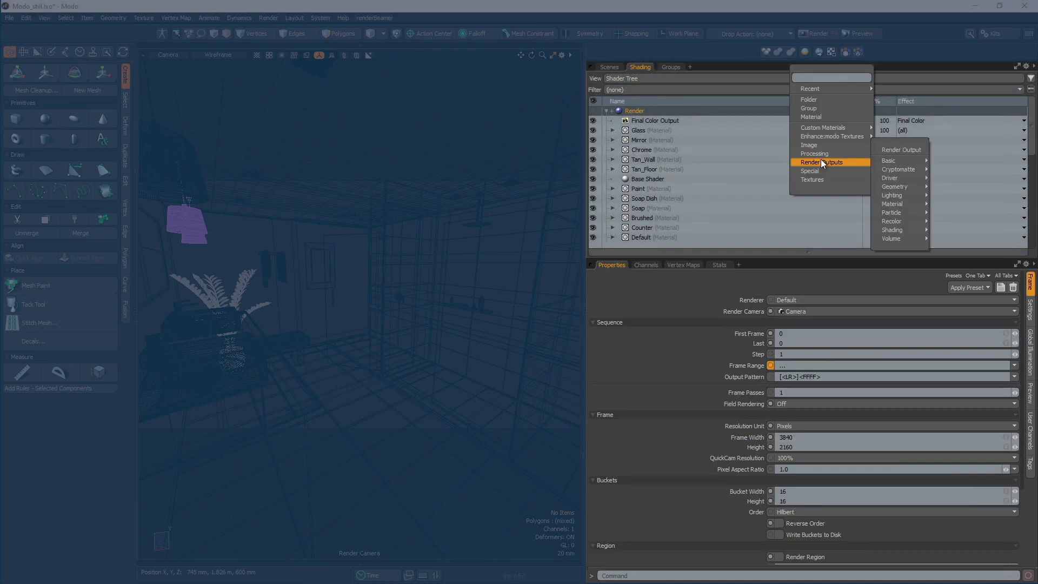
Add Surface ID, Ambient Occlusion, Illumination and Diffuse Amount render outputs and check their settings.
mouse_move(887, 161)
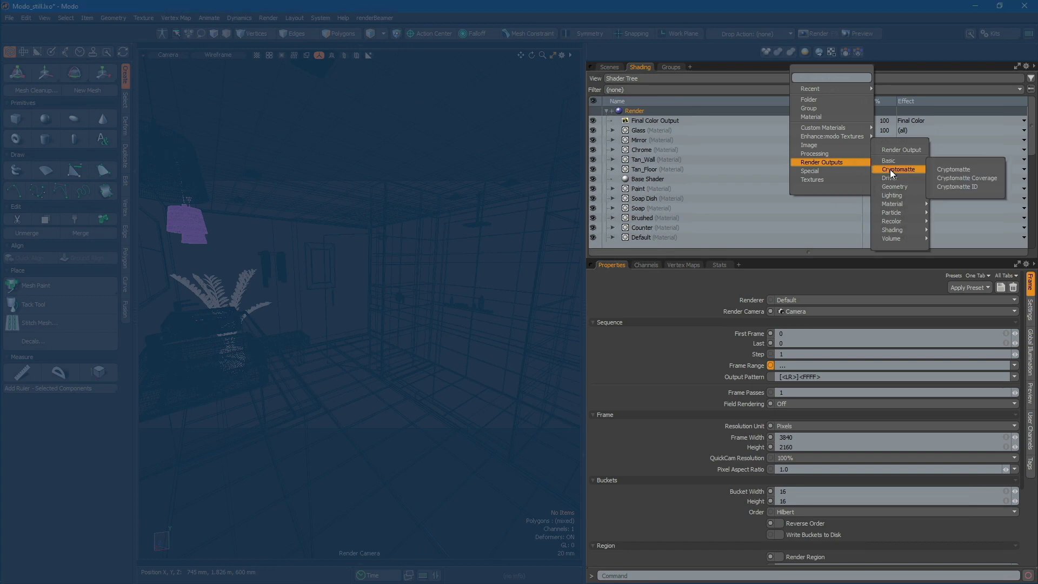
mouse_move(894, 196)
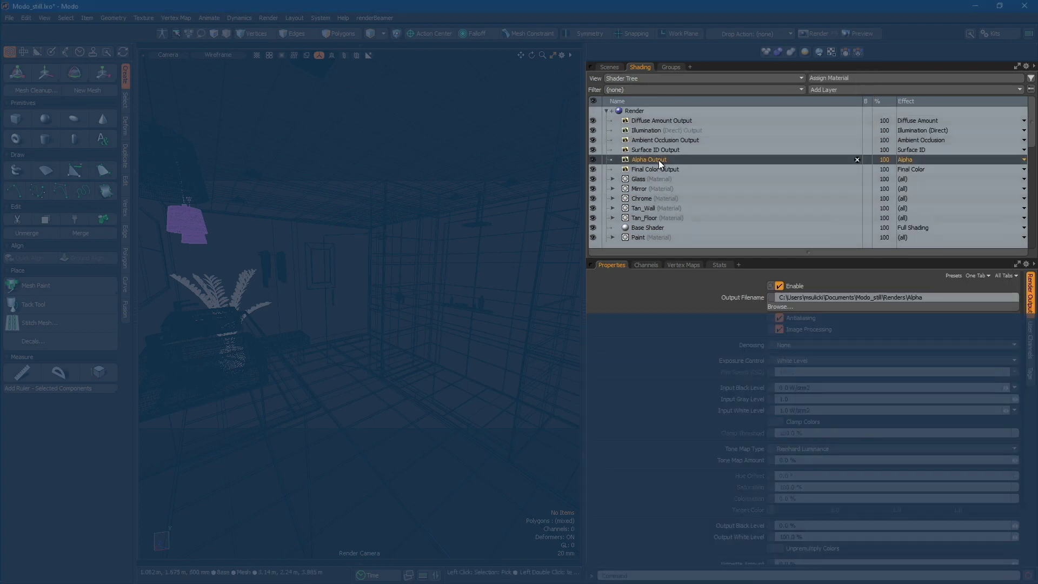
left_click(661, 149)
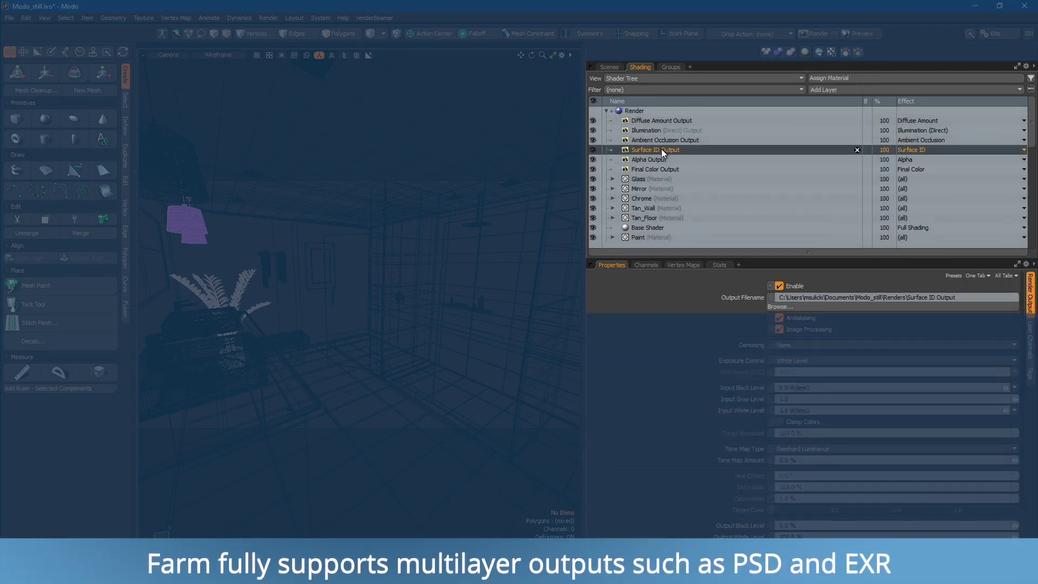
left_click(663, 141)
left_click(664, 132)
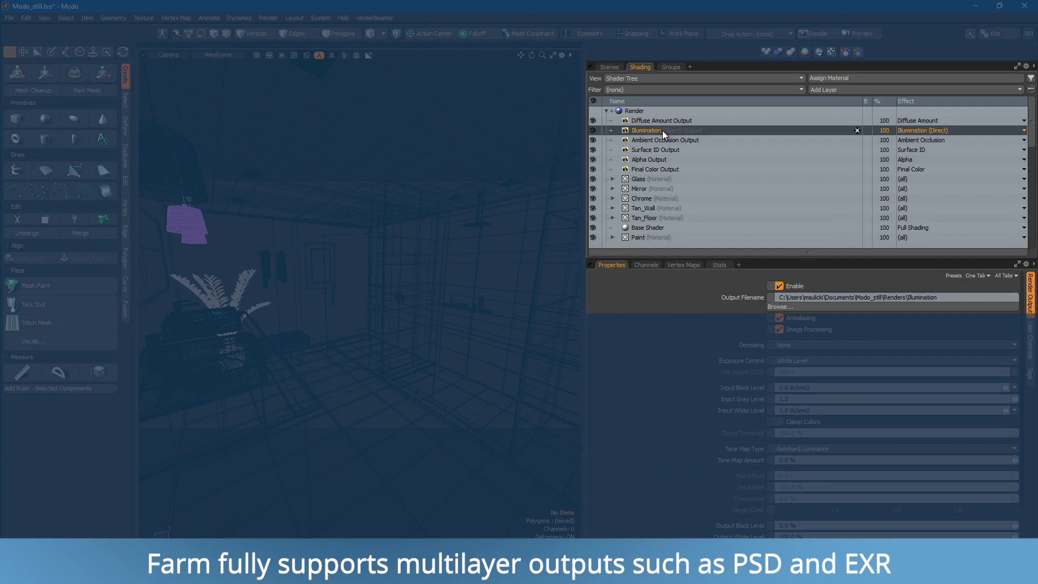
left_click(663, 121)
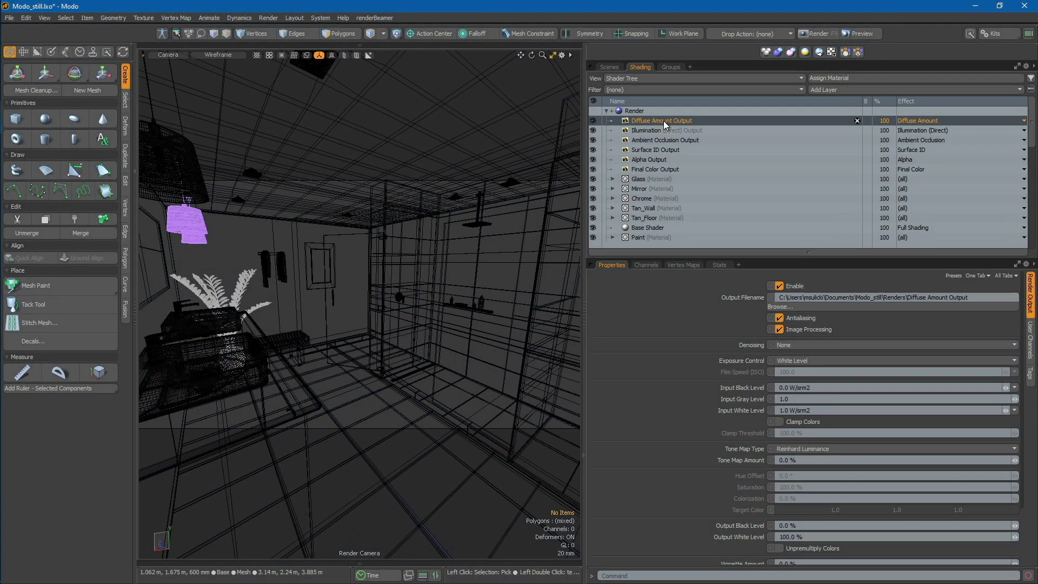
Save the scene with File > Save.
left_click(10, 17)
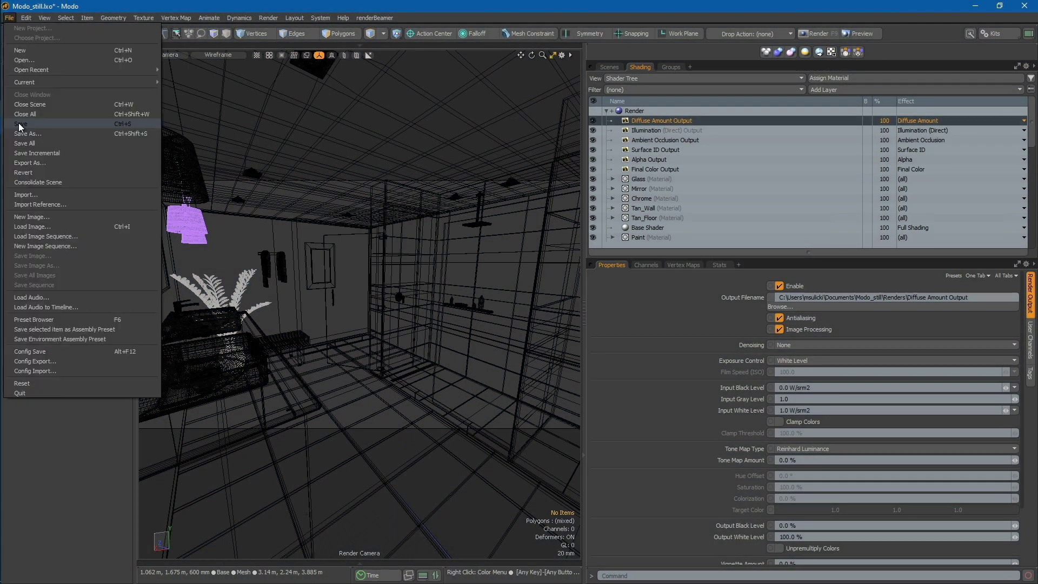
left_click(19, 124)
left_click(375, 18)
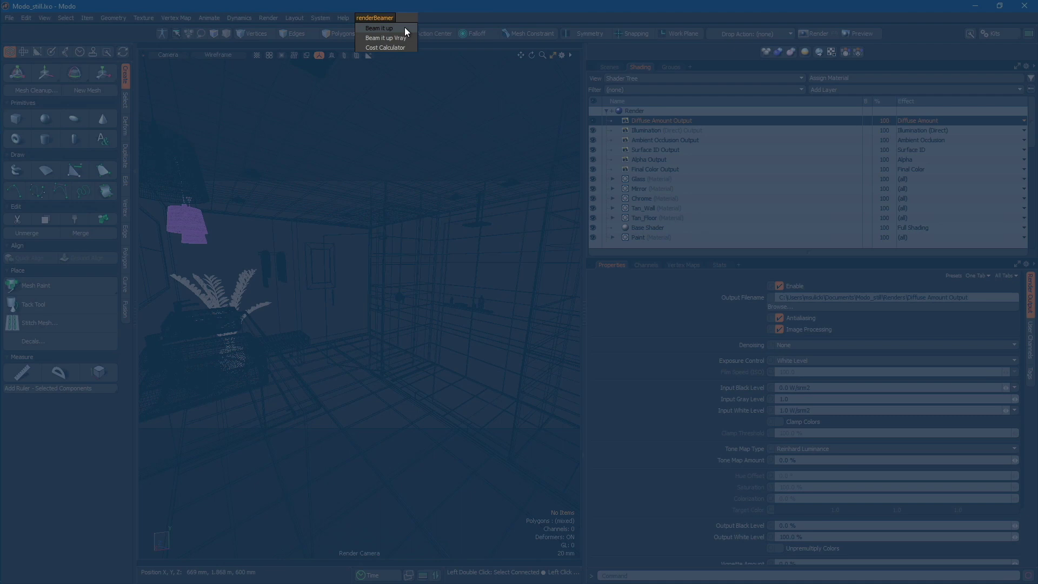
Beam the scene up with renderBeamer, confirm both dialogs and save with Ctrl+S.
left_click(404, 28)
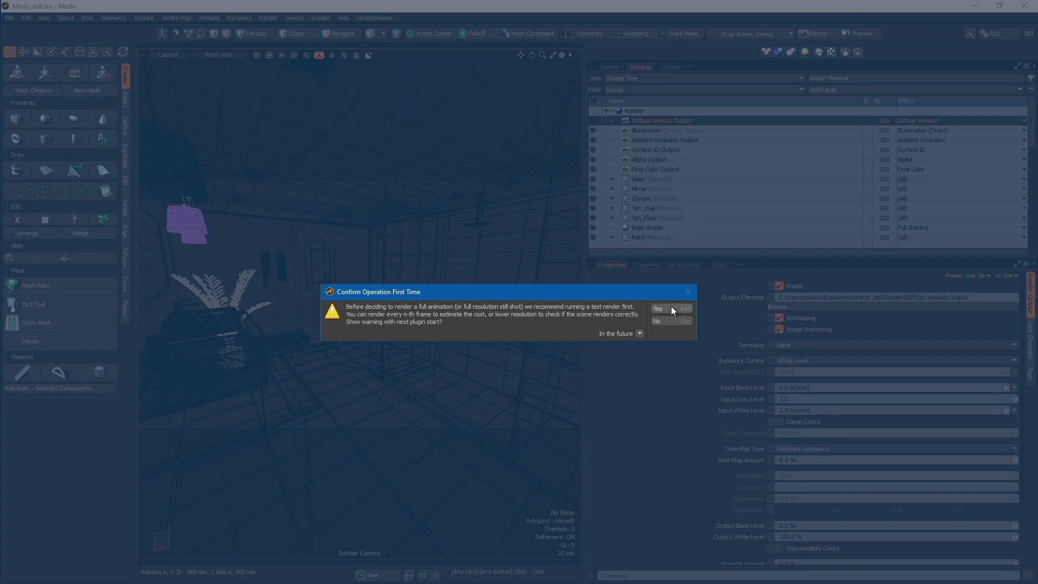
left_click(670, 308)
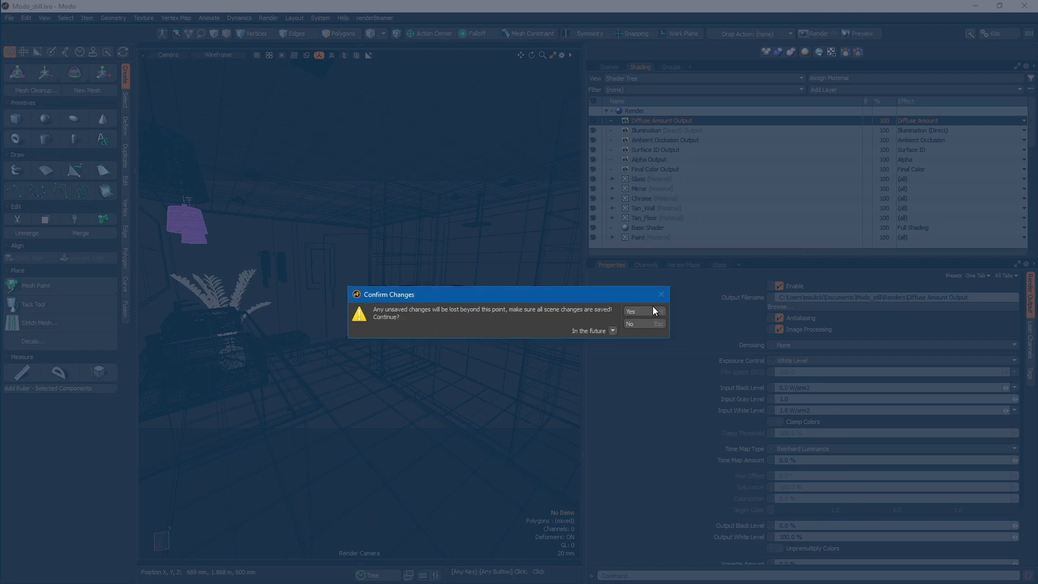
left_click(653, 308)
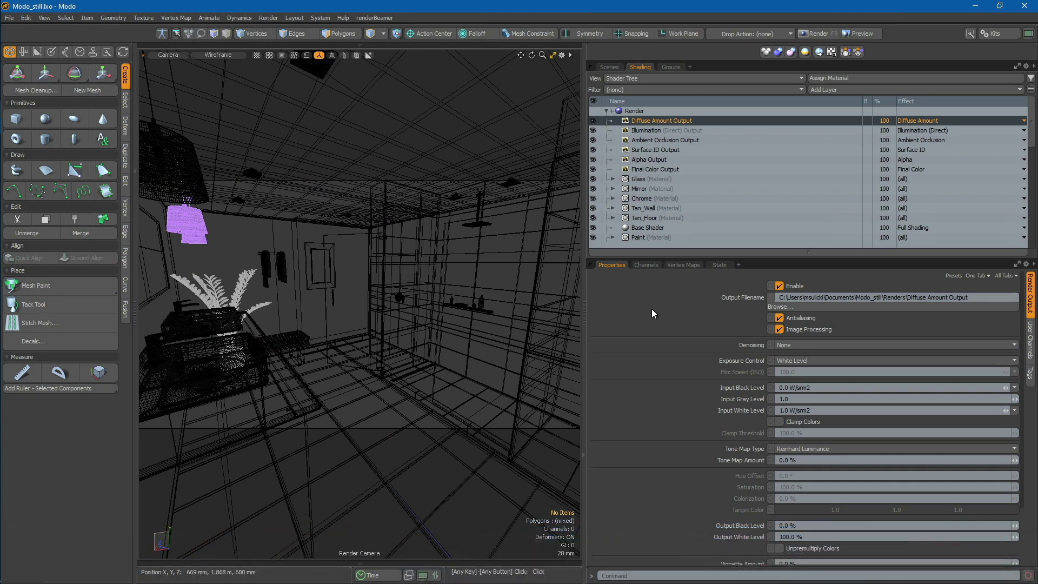
key("ctrl+s")
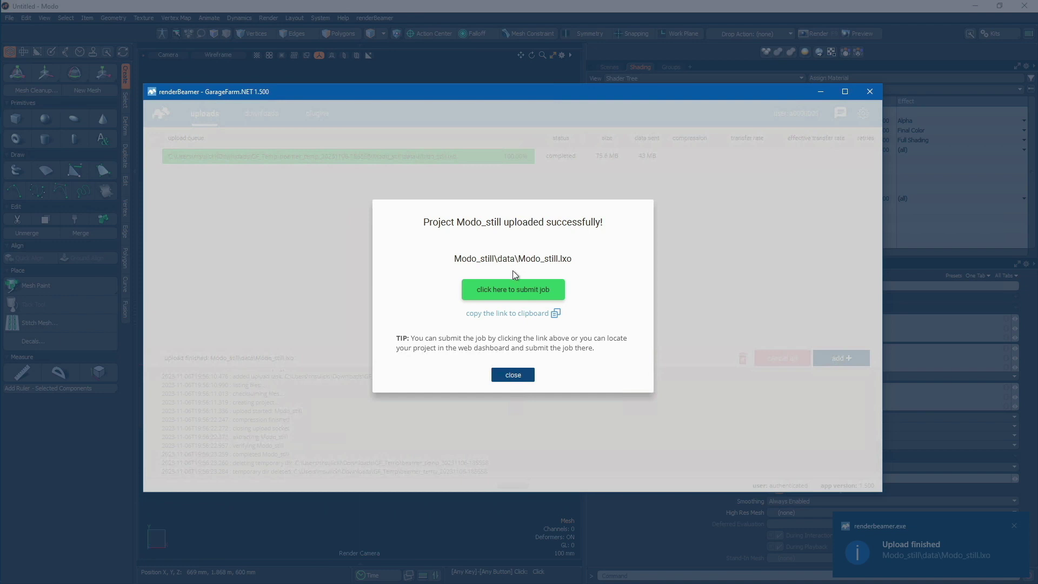
Submit the uploaded Modo_still project as a render job from the success dialog.
left_click(508, 294)
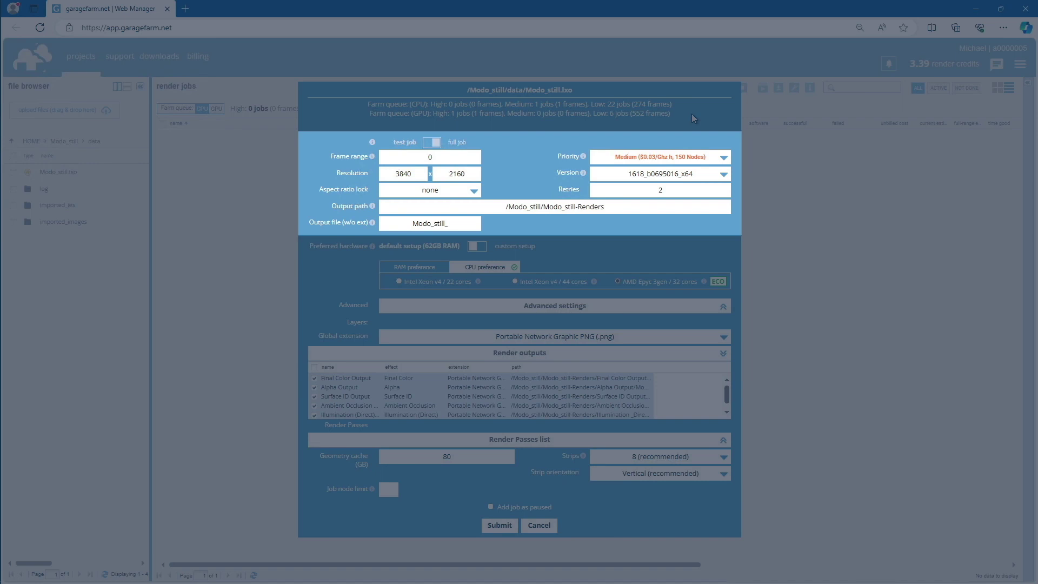
Compare the spec cards of the preferred CPU hardware options for the Modo_still job.
mouse_move(425, 281)
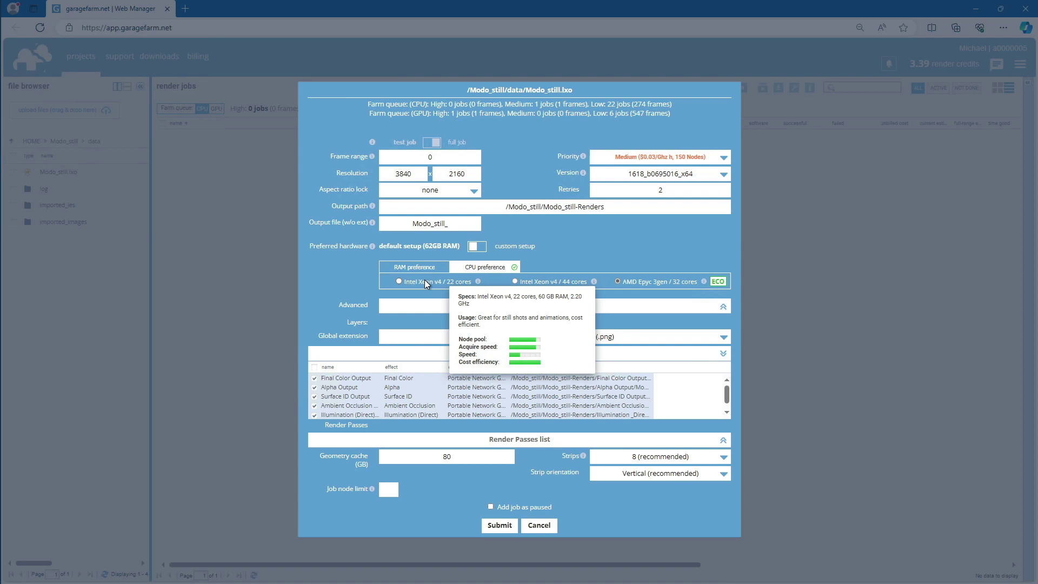
mouse_move(537, 281)
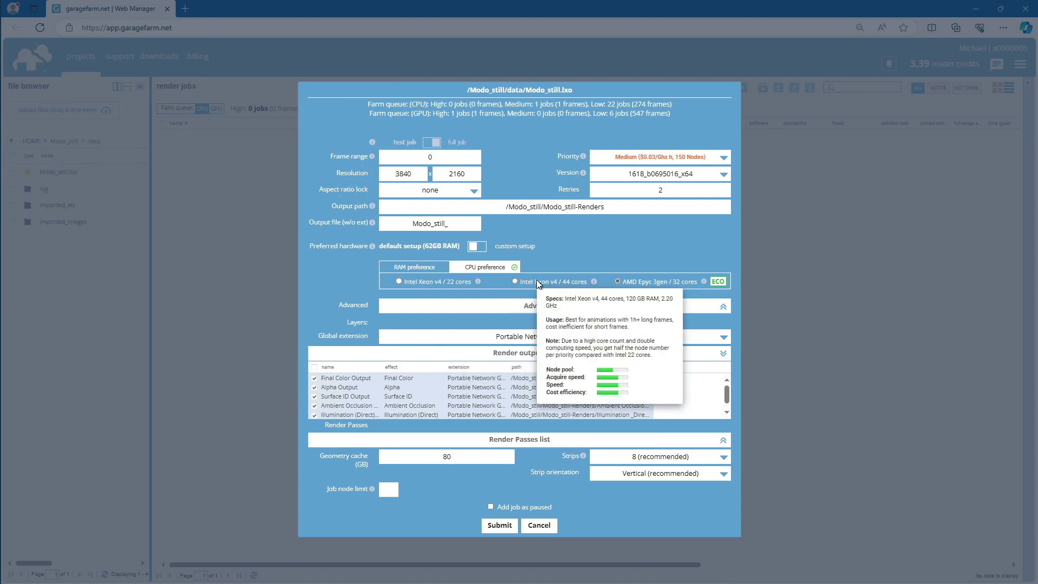
mouse_move(647, 285)
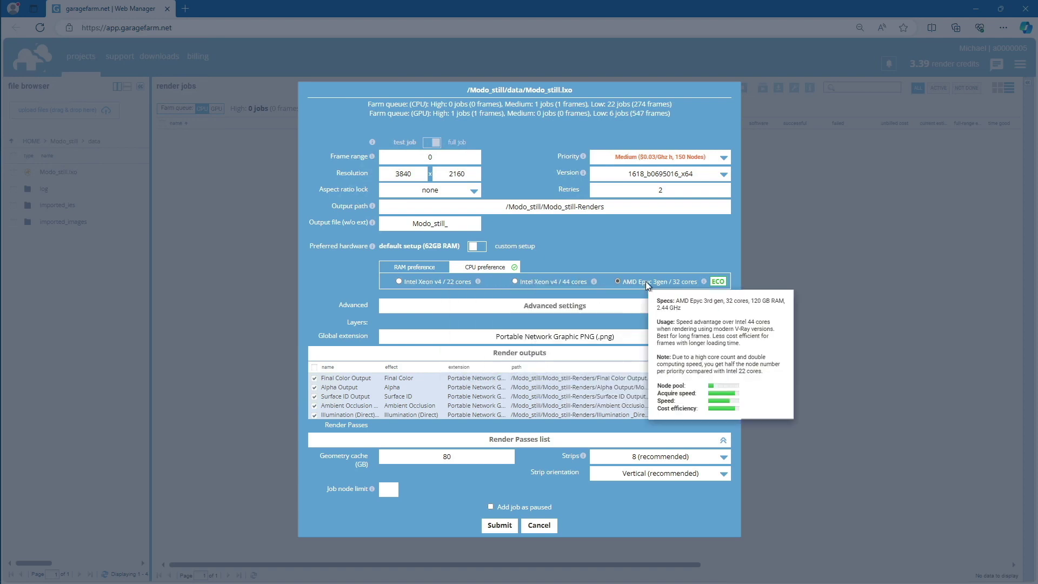
left_click(674, 342)
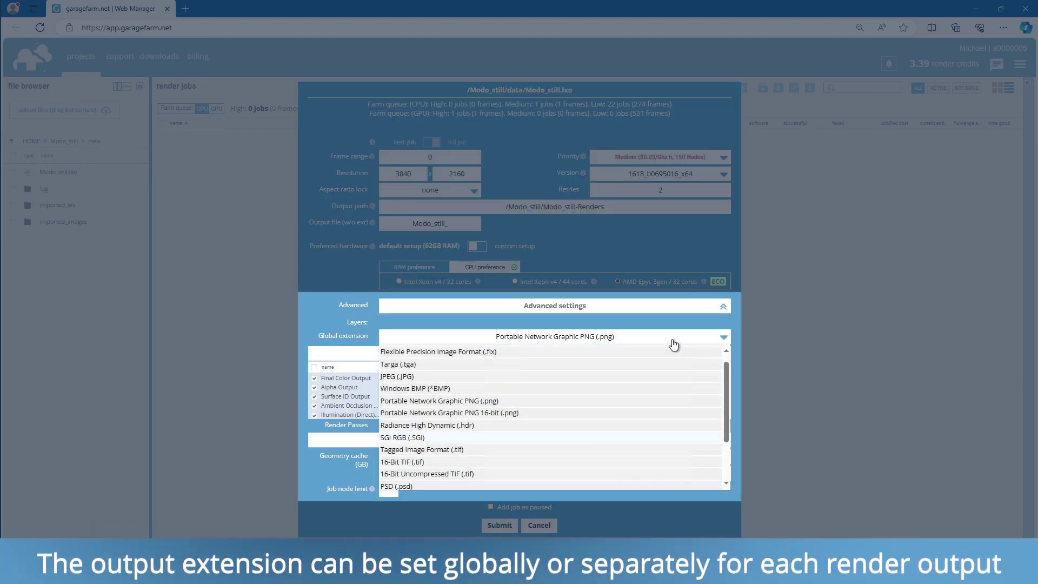
left_click(673, 341)
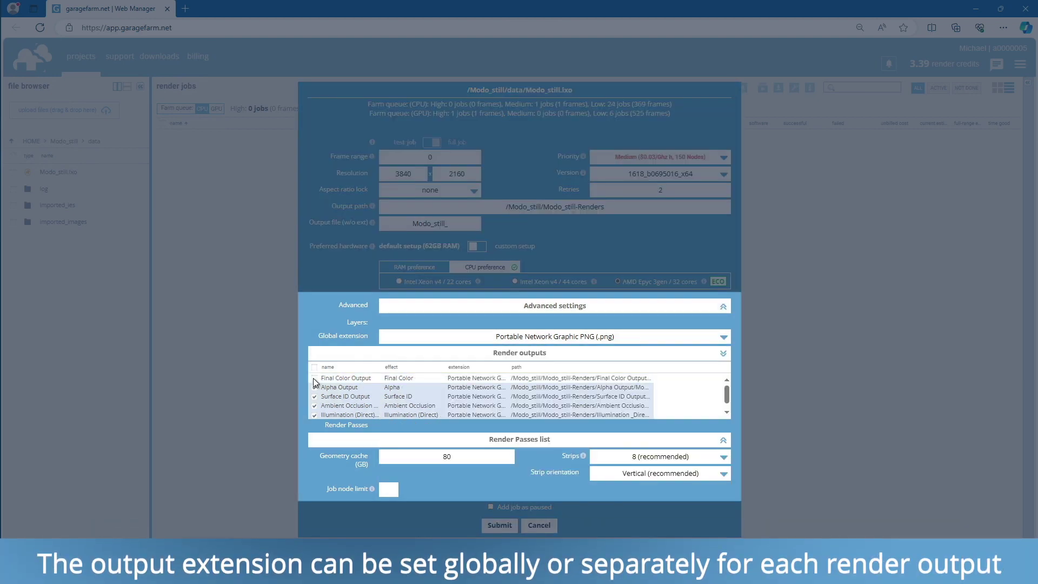
left_click(723, 440)
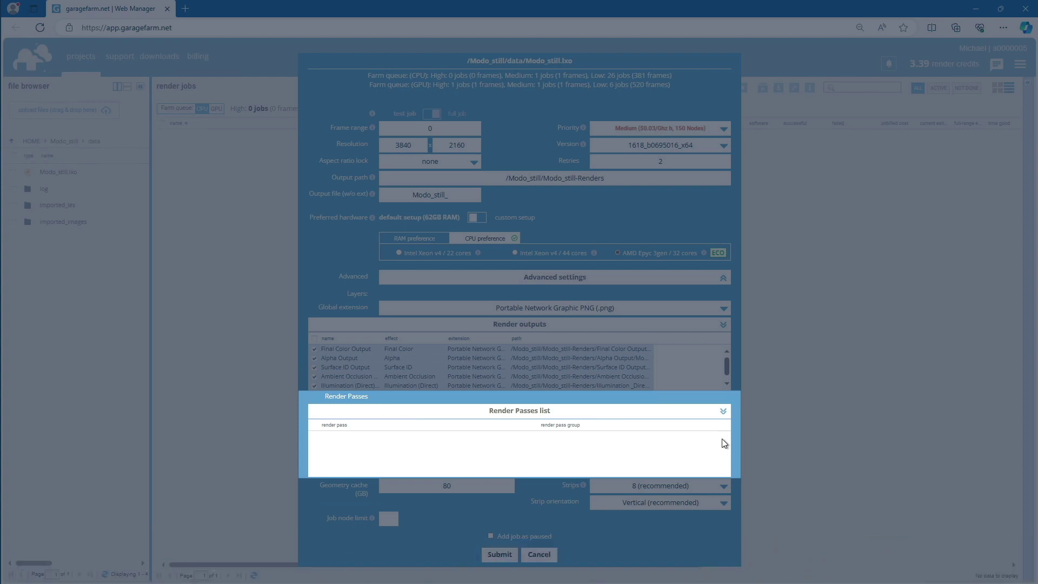
left_click(723, 411)
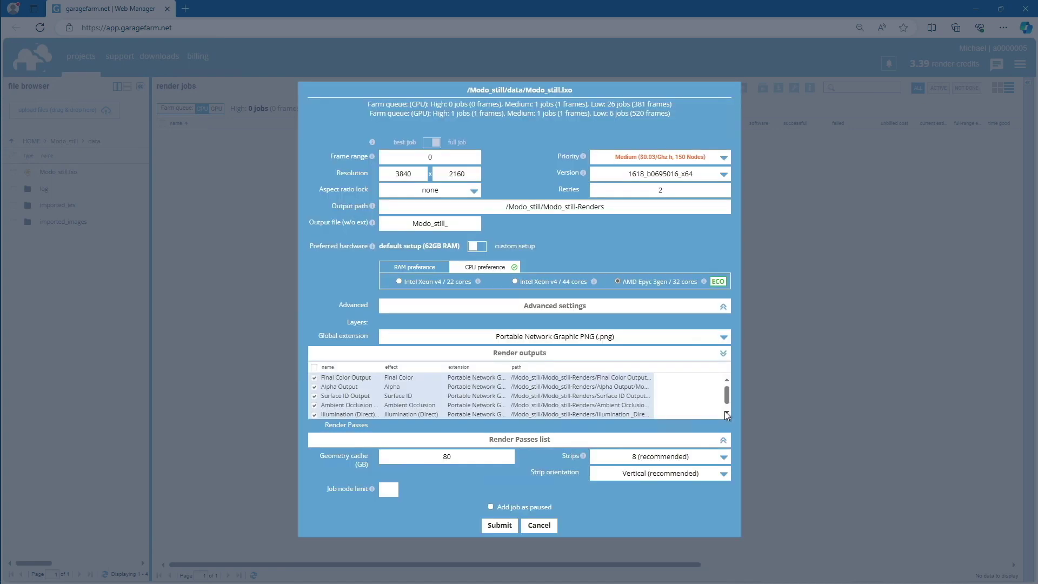
Choose 8 strips with Vertical orientation, then submit the Modo_still.lxo job.
left_click(724, 460)
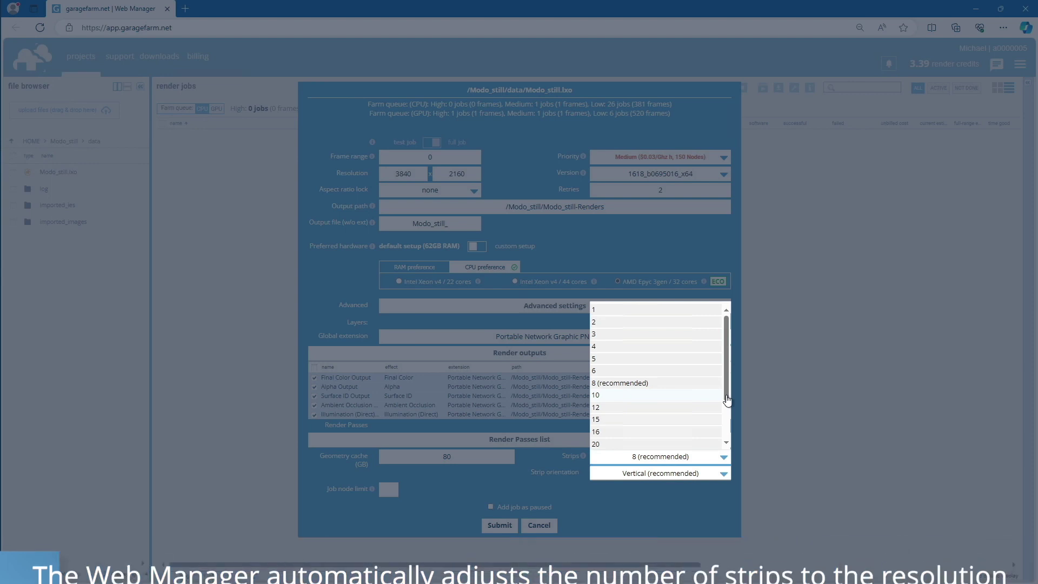
left_click(697, 444)
left_click(674, 474)
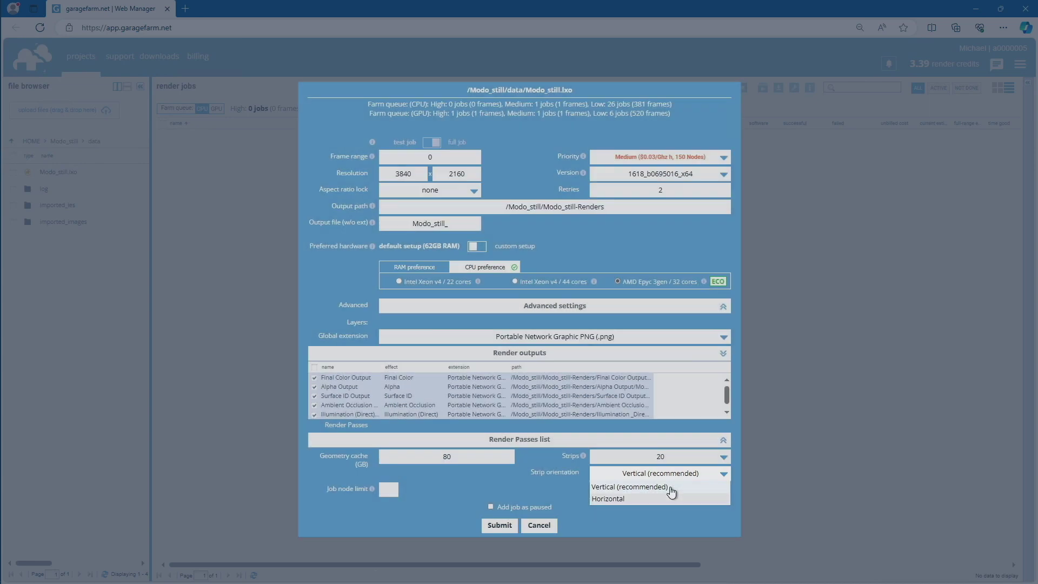
left_click(669, 488)
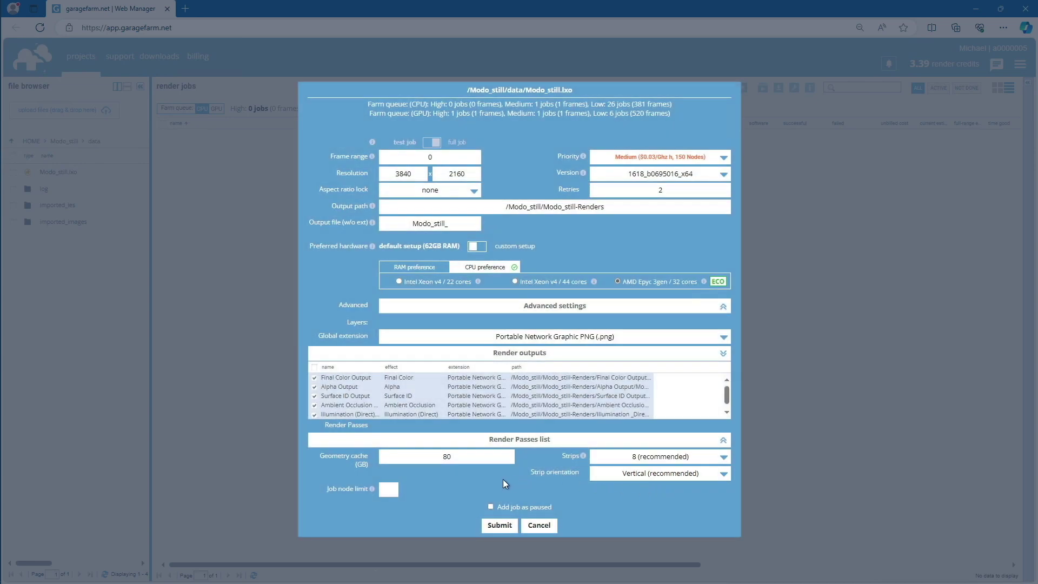
left_click(493, 527)
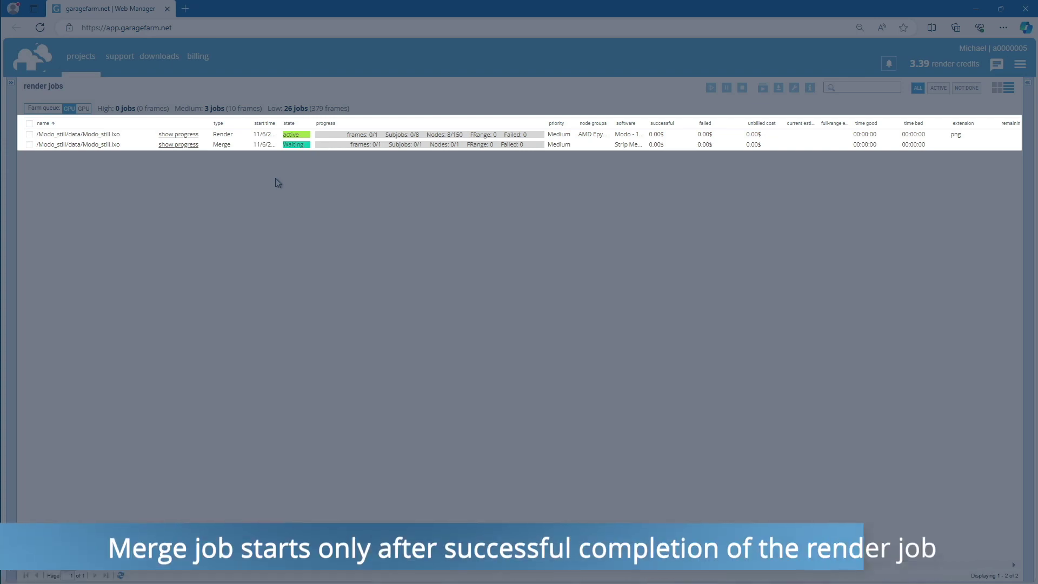
Select the Modo_still render job and show its frame progress.
left_click(186, 136)
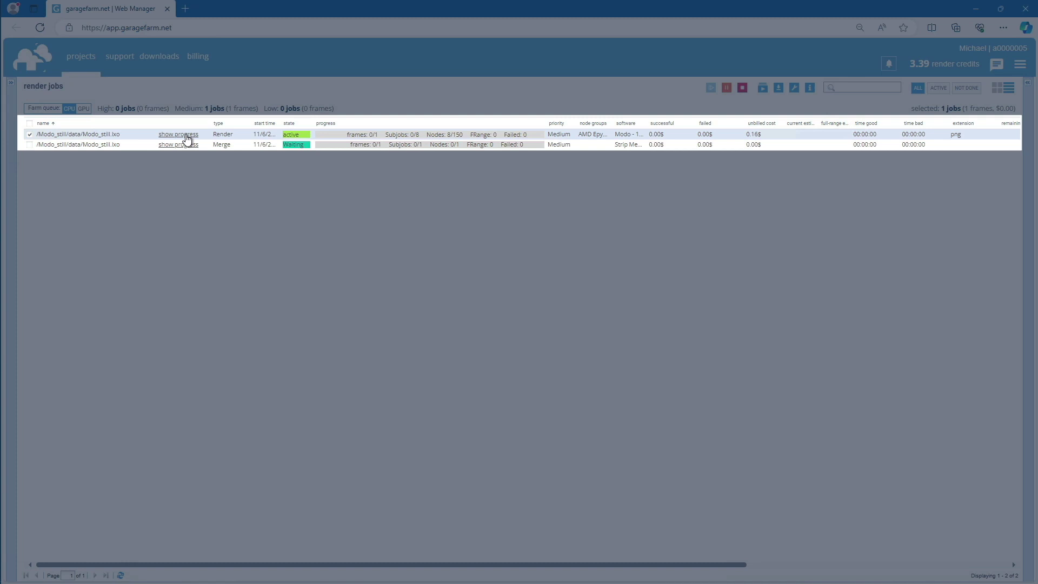
left_click(183, 134)
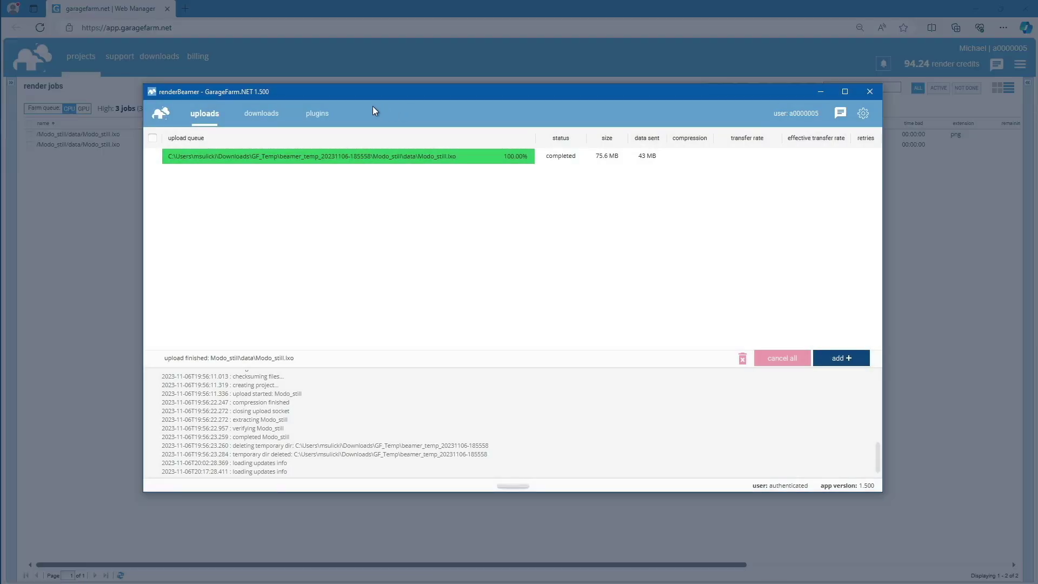
Refresh the finished jobs in Downloads and download all 54 Modo_still render files.
left_click(262, 113)
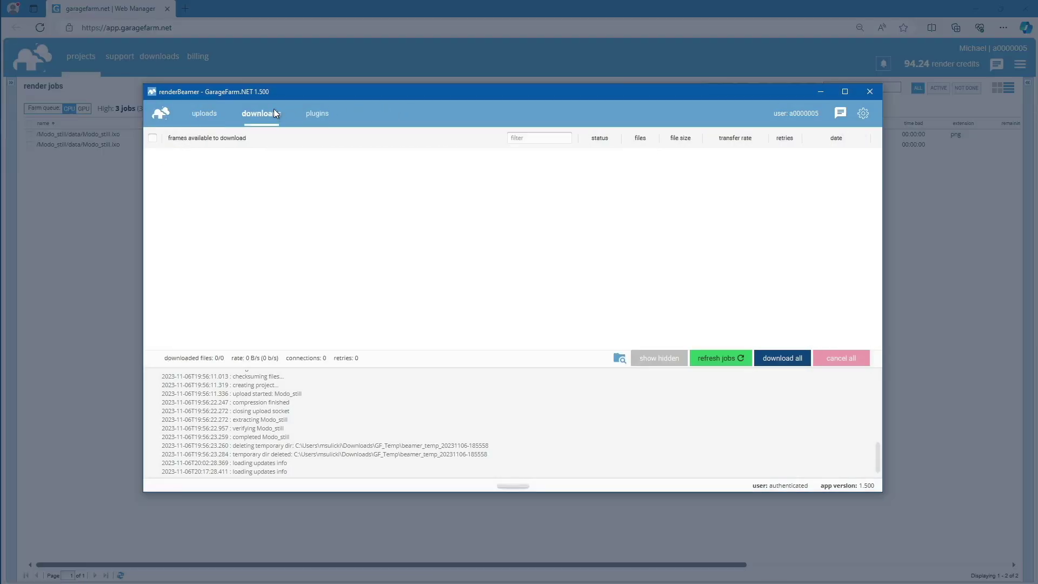
left_click(713, 358)
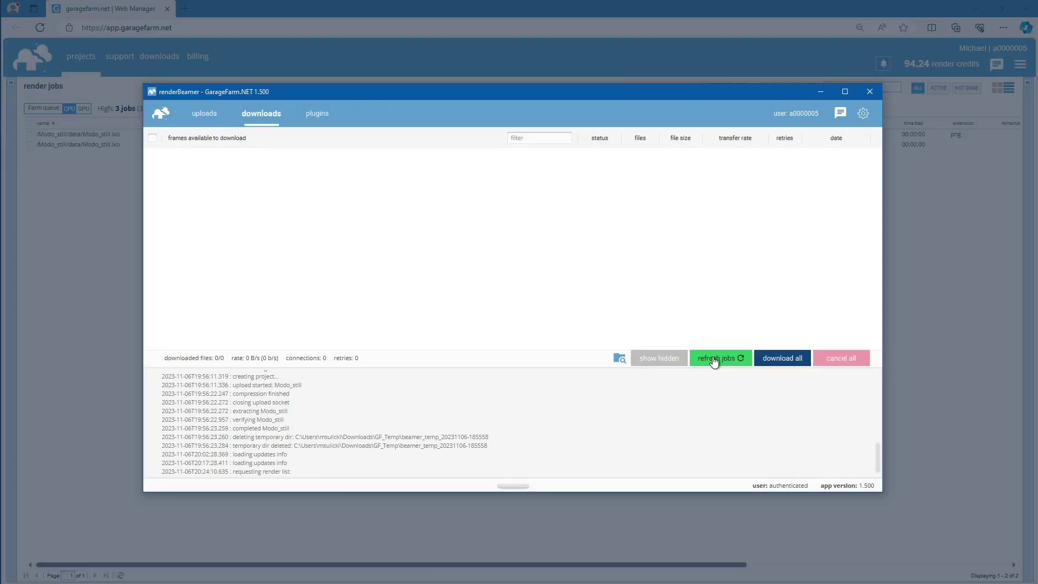
left_click(773, 359)
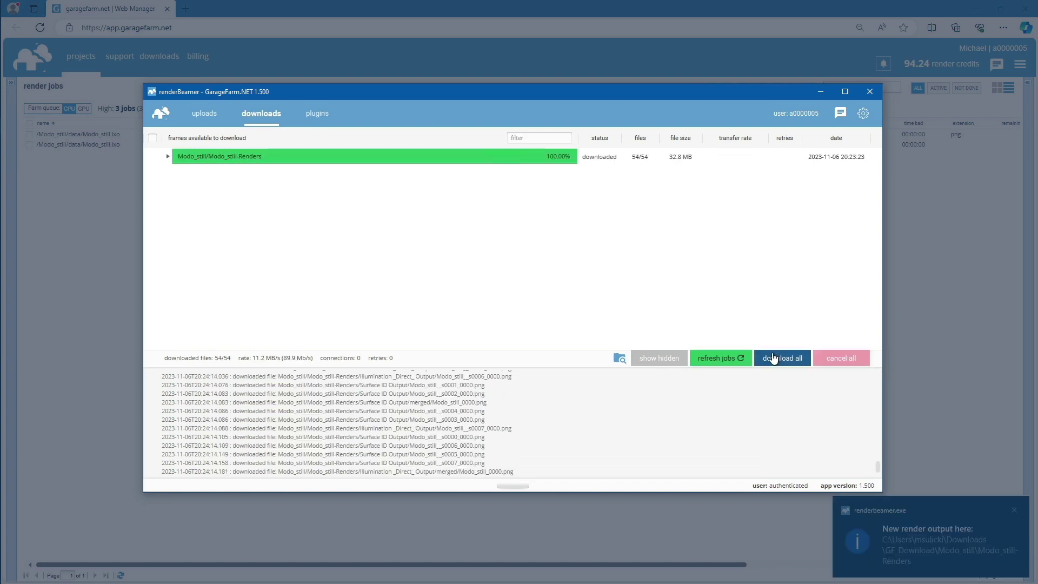
Open the Modo_still-Renders download directory in File Explorer.
left_click(536, 156)
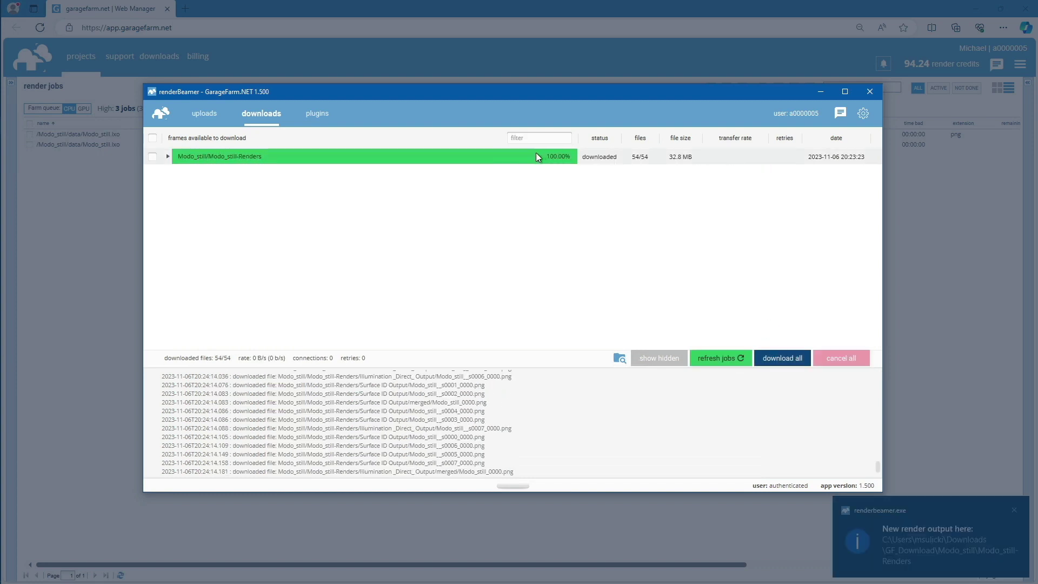
right_click(536, 156)
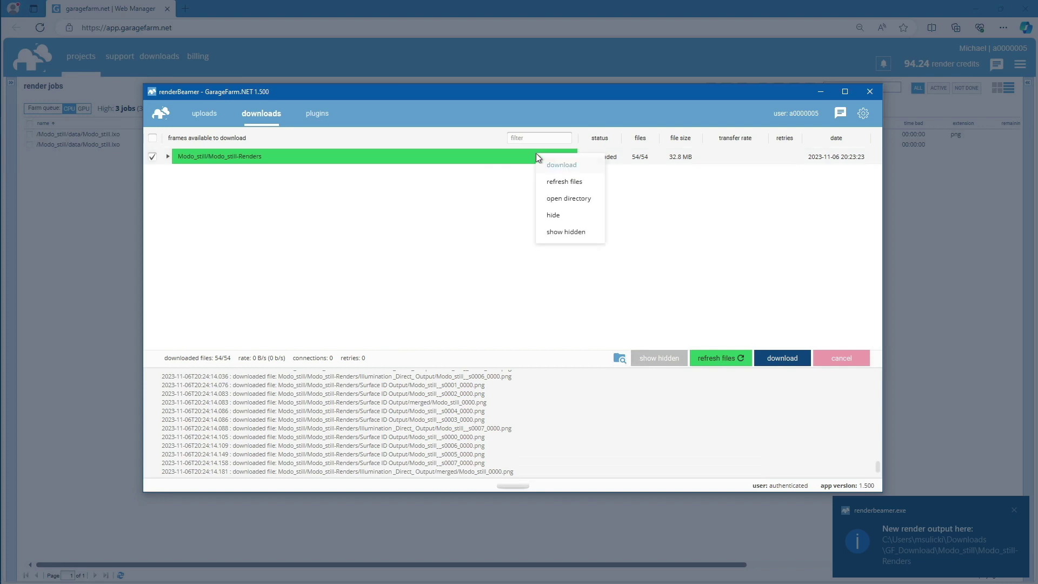
left_click(559, 204)
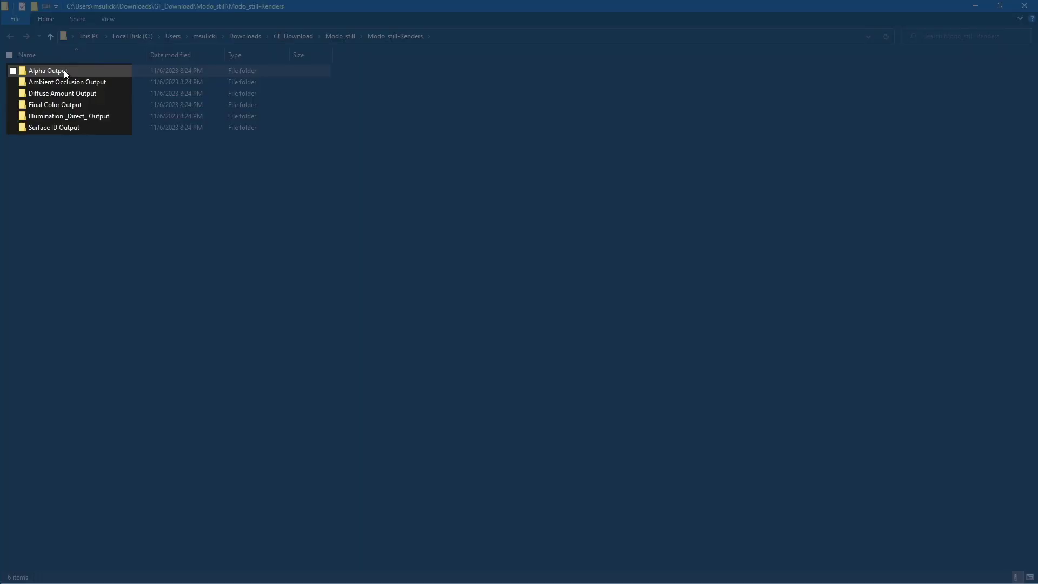
Go into the Final Color Output folder and then its merged subfolder.
left_click(59, 106)
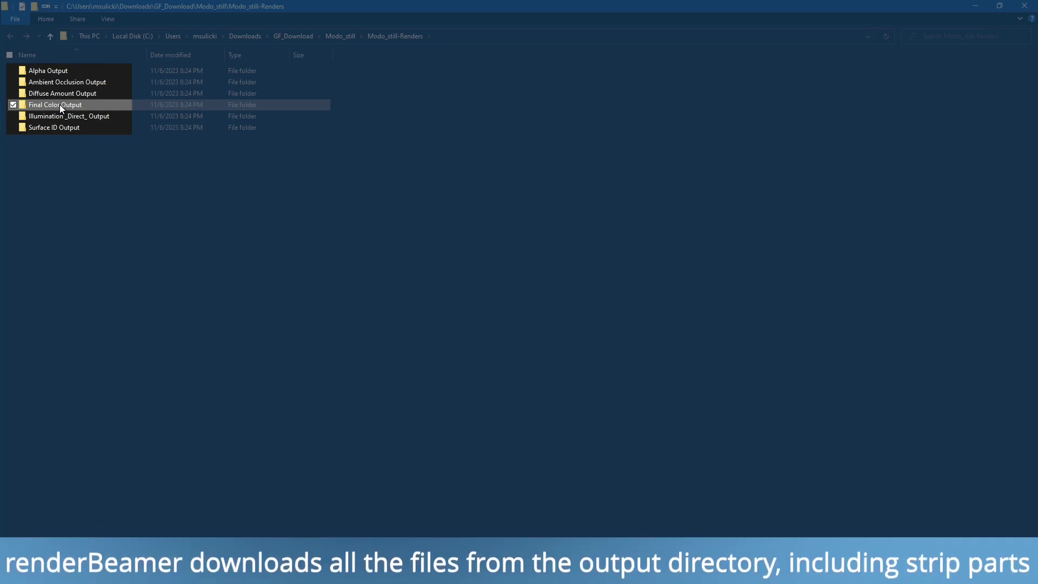
double_click(60, 104)
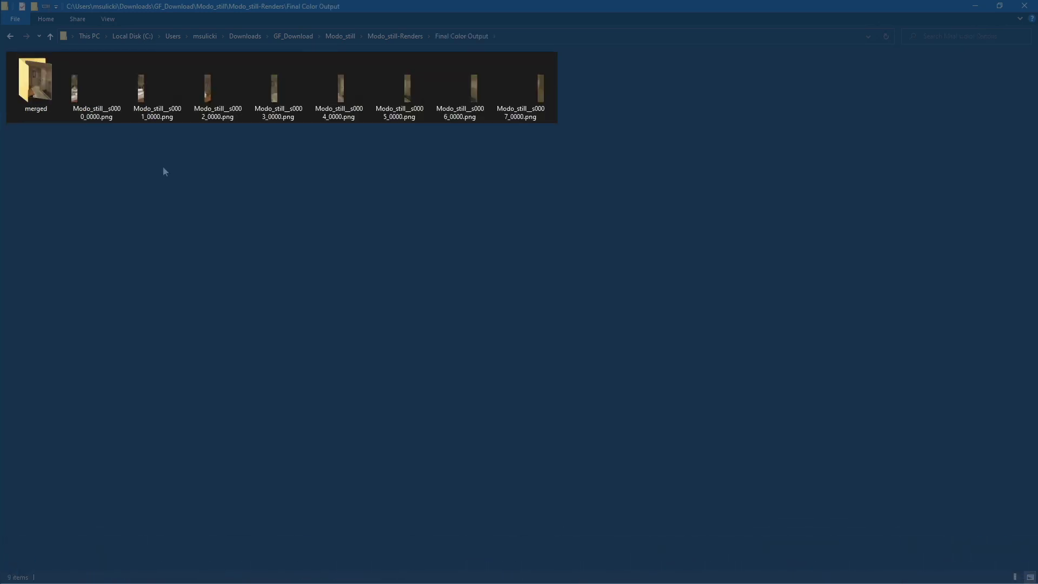
double_click(42, 86)
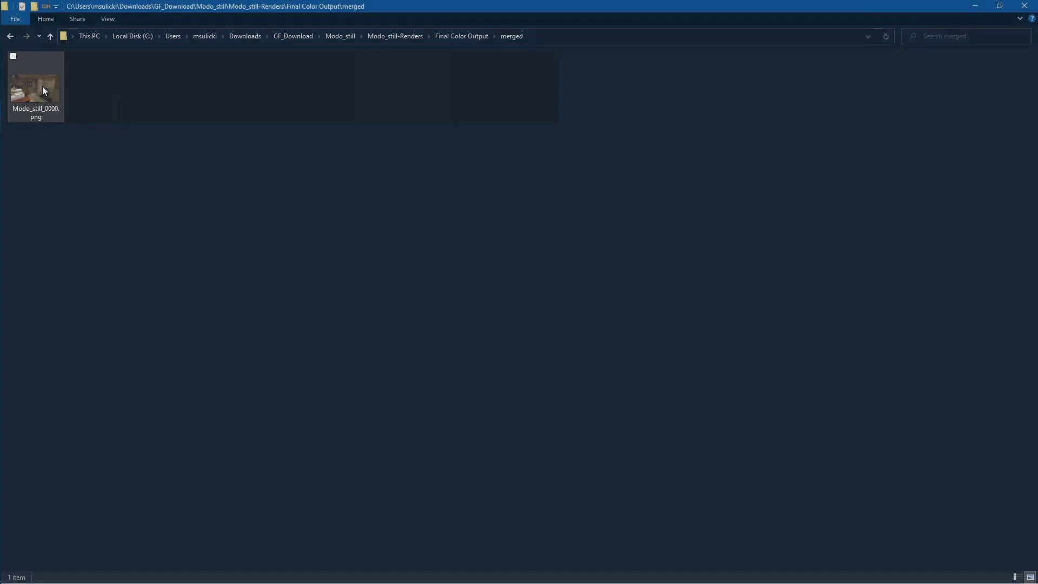
Open Modo_still_0000.png in Photos to see the stitched 4K bathroom render.
left_click(42, 87)
double_click(42, 87)
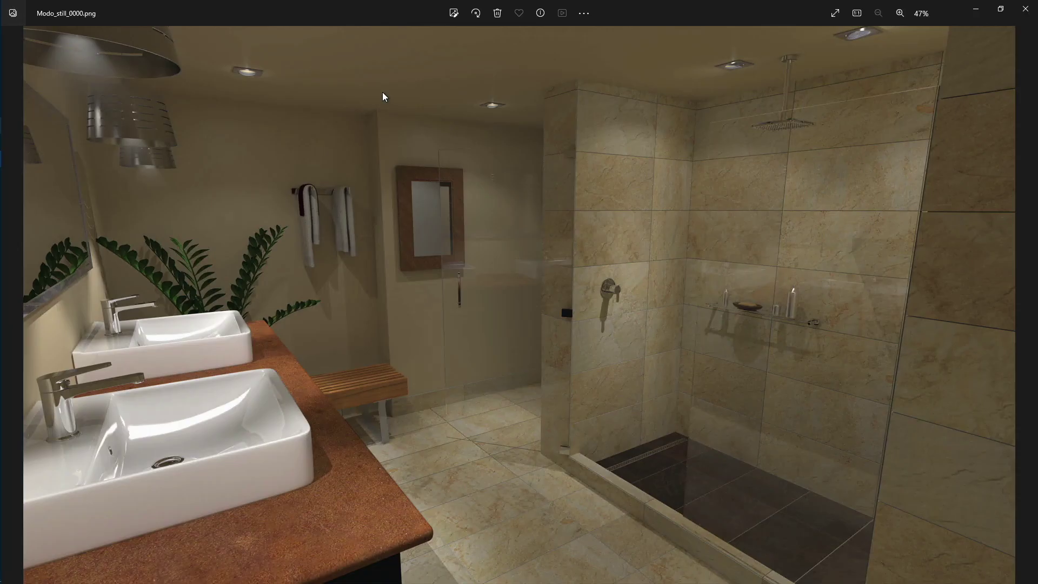